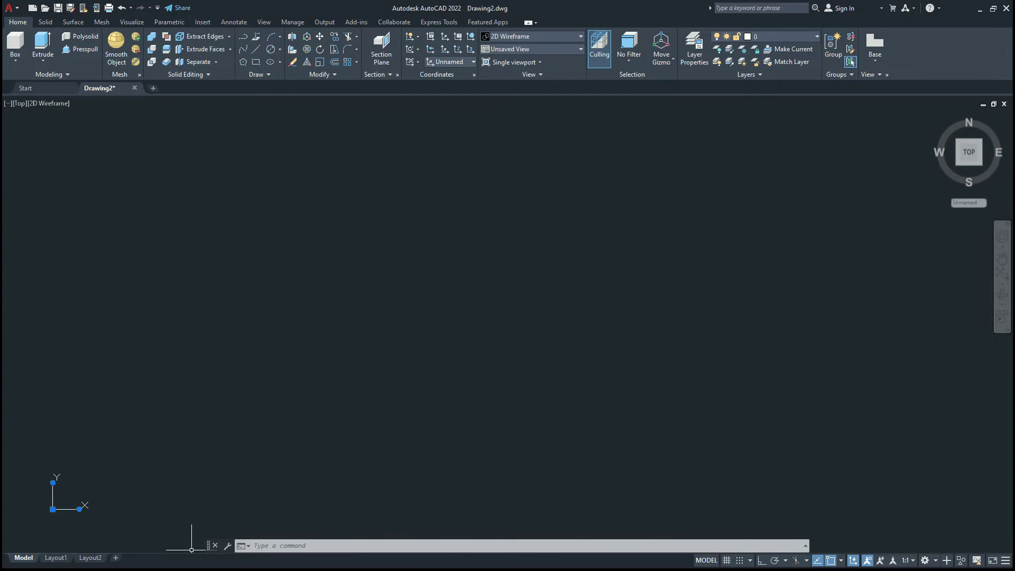
# Draw a Center, Radius circle of radius 10 centred near the middle of the drawing
pyautogui.write('c')
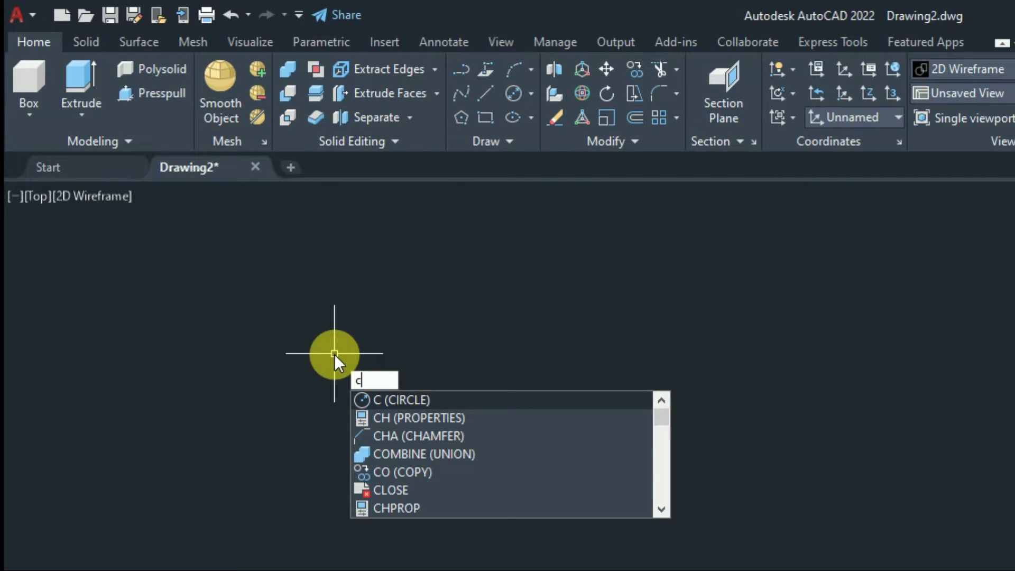
pyautogui.press('Return')
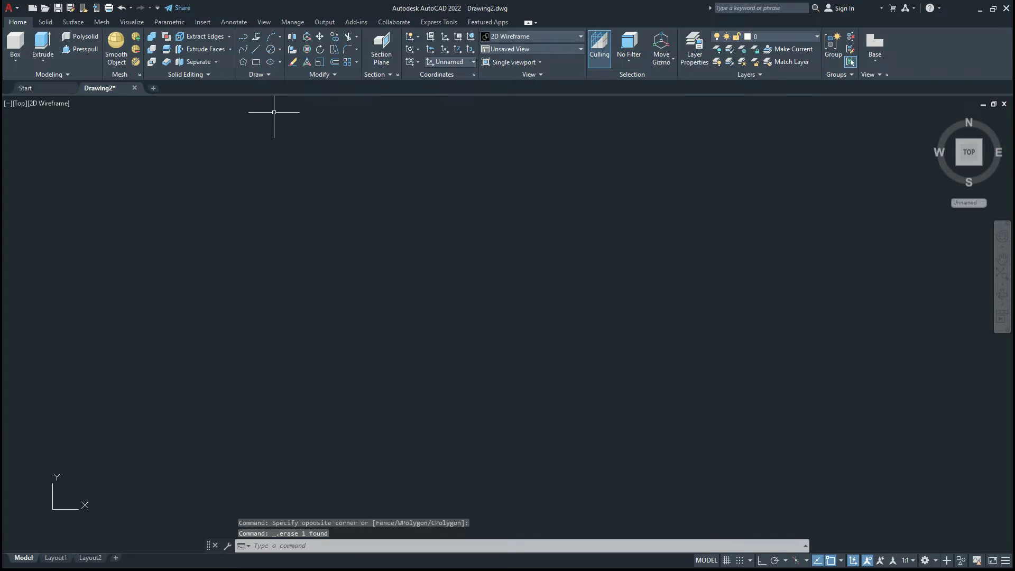
pyautogui.click(273, 52)
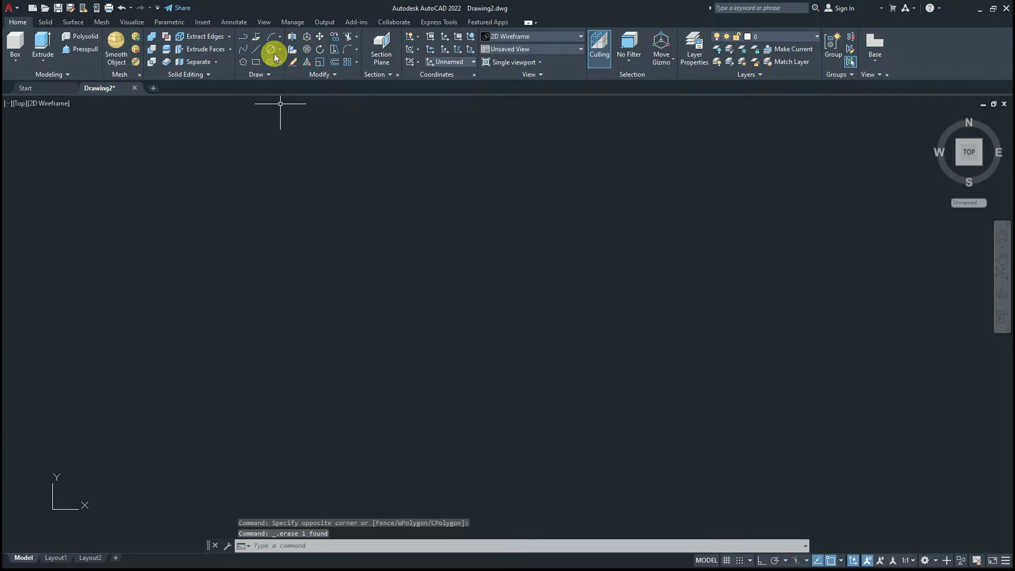
pyautogui.click(279, 50)
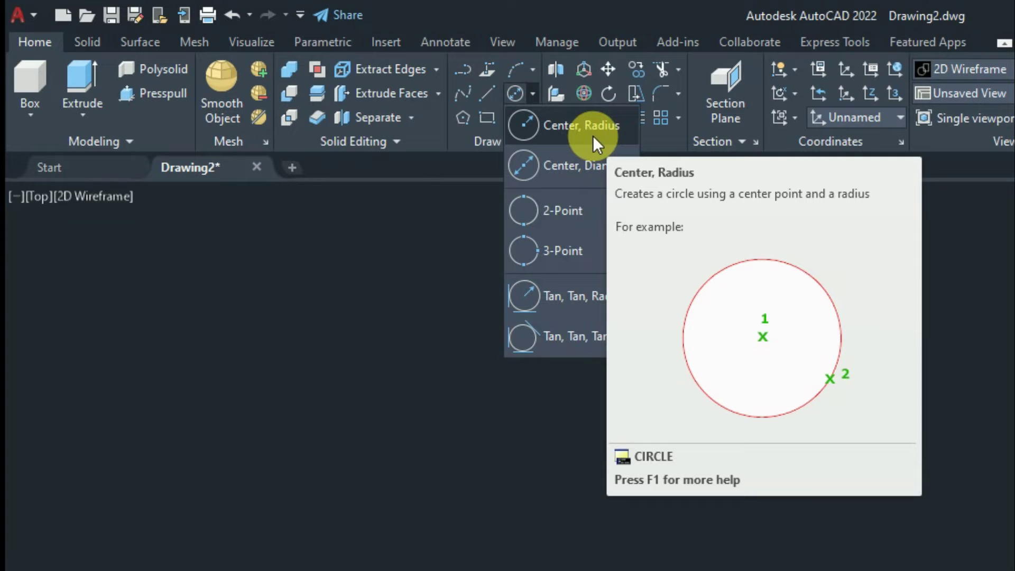
pyautogui.click(597, 128)
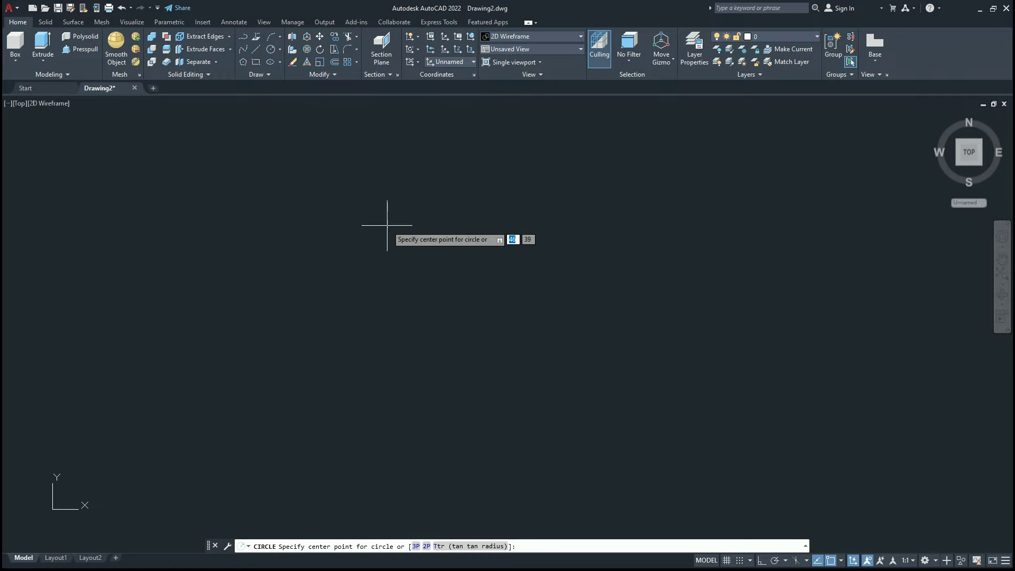
pyautogui.click(381, 241)
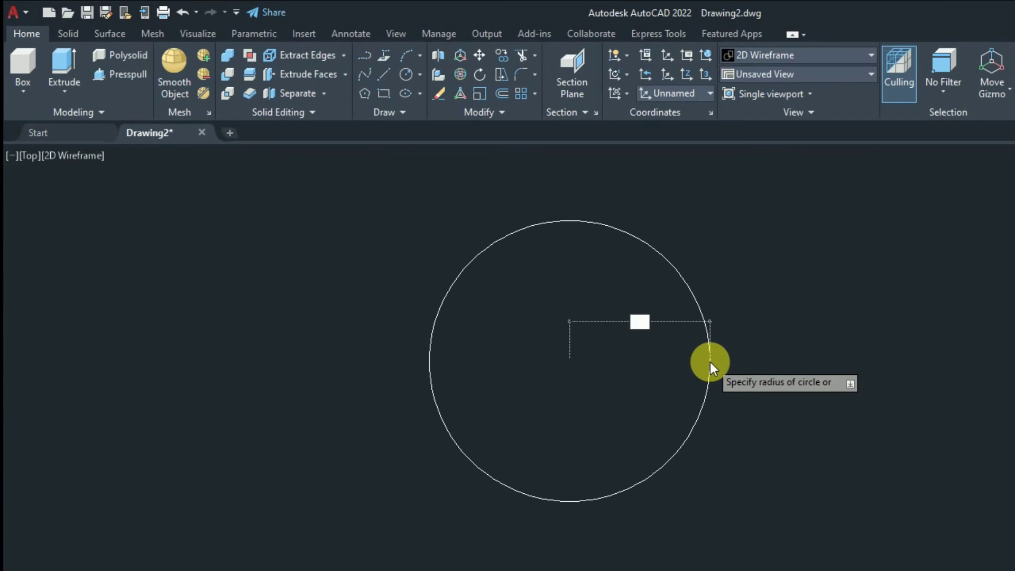
pyautogui.write('10')
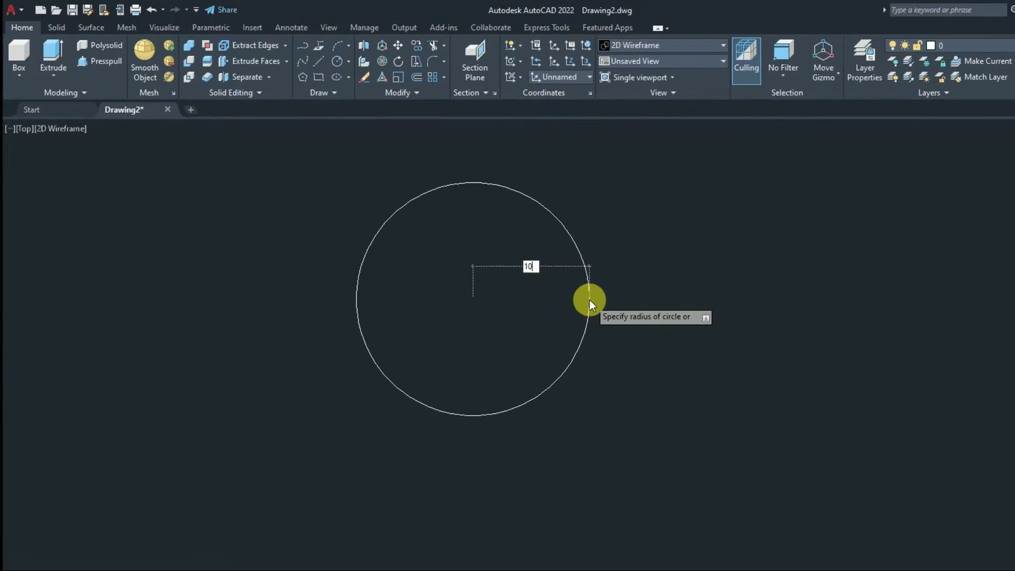
pyautogui.press('Return')
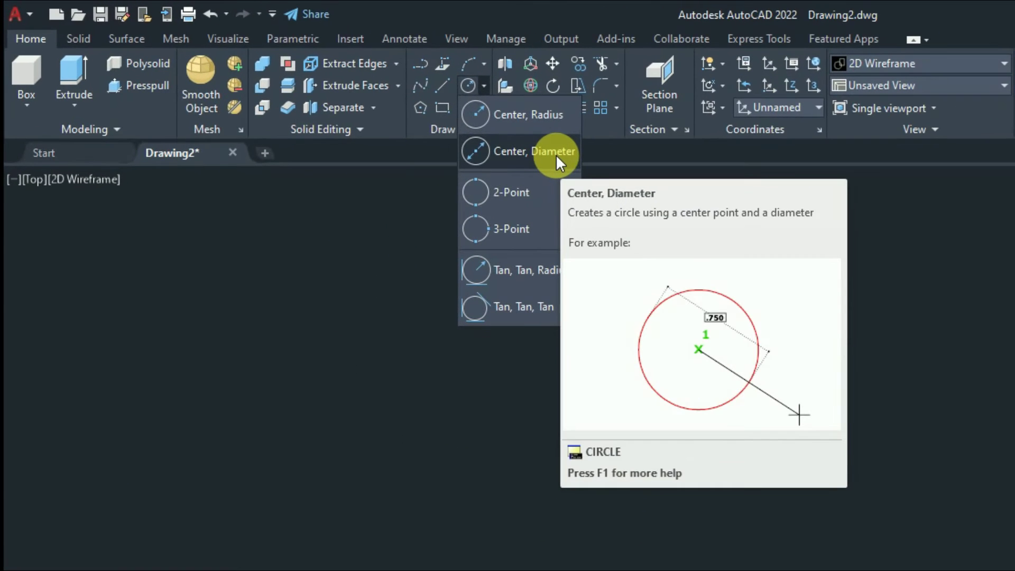
# Draw a Center, Diameter circle with diameter 40 from a picked centre point
pyautogui.click(556, 154)
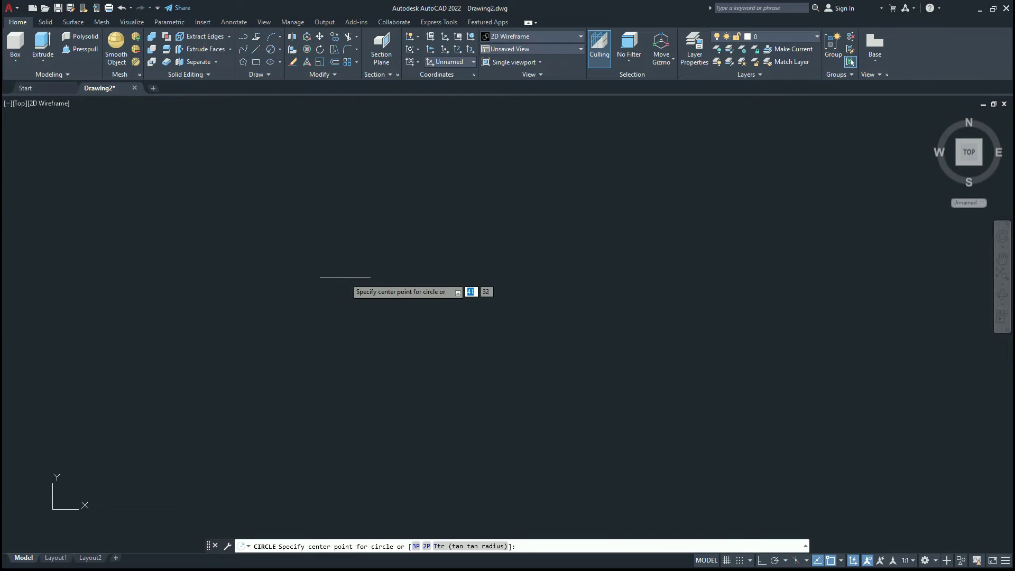
pyautogui.click(370, 259)
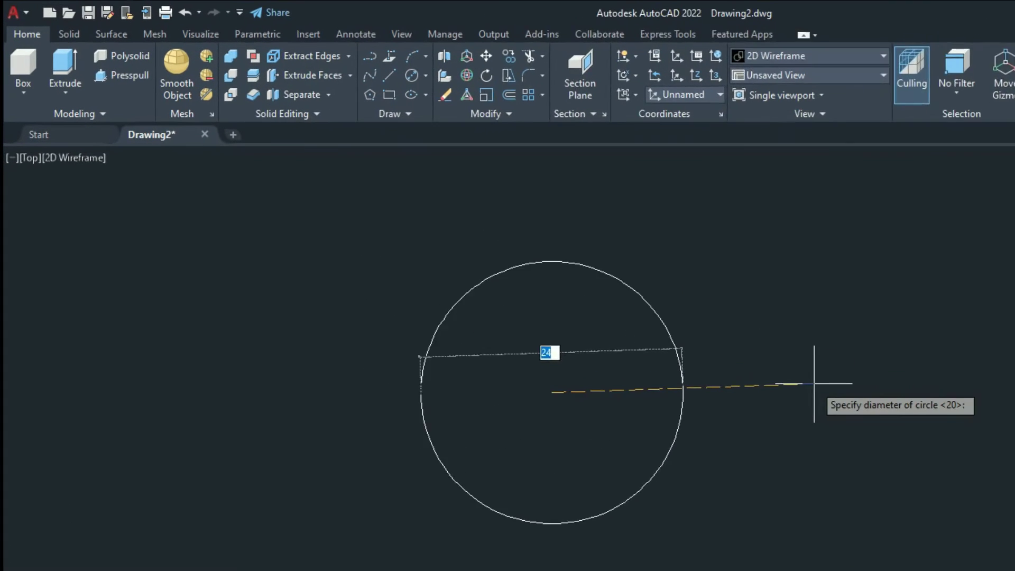
pyautogui.click(814, 383)
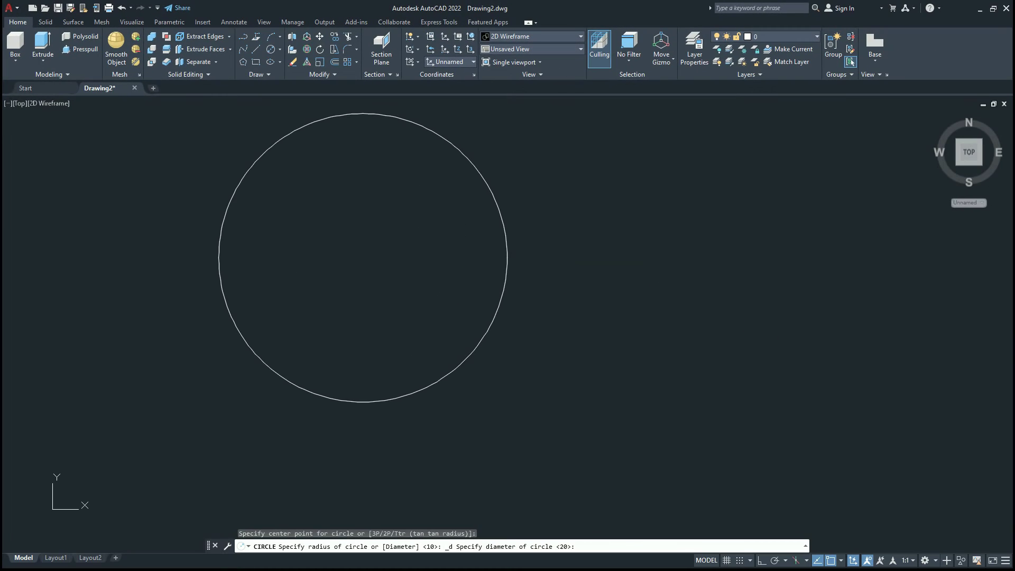
pyautogui.press('Return')
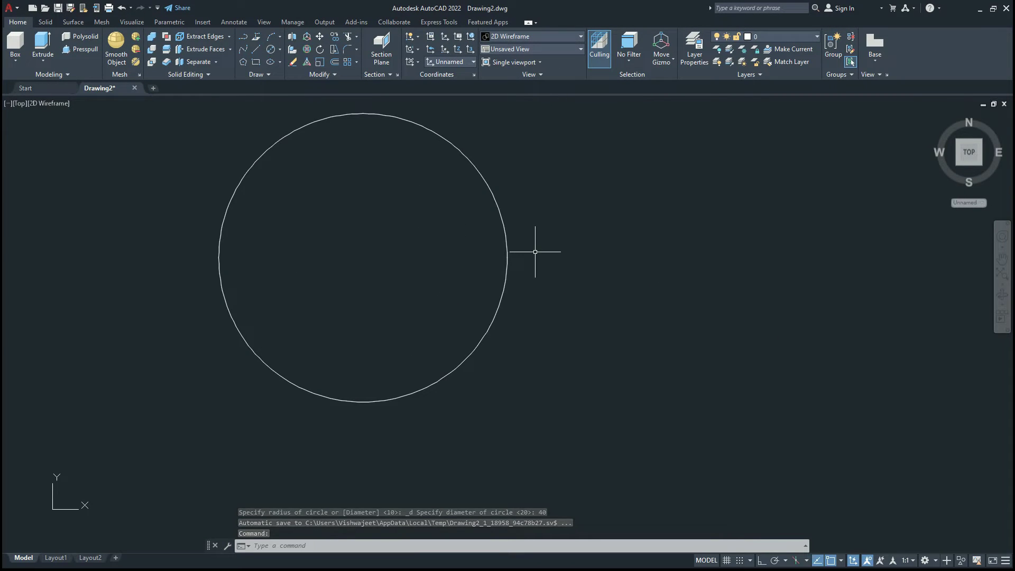
# Window-select the diameter-40 circle and delete it
pyautogui.click(534, 252)
pyautogui.click(205, 239)
pyautogui.press('Delete')
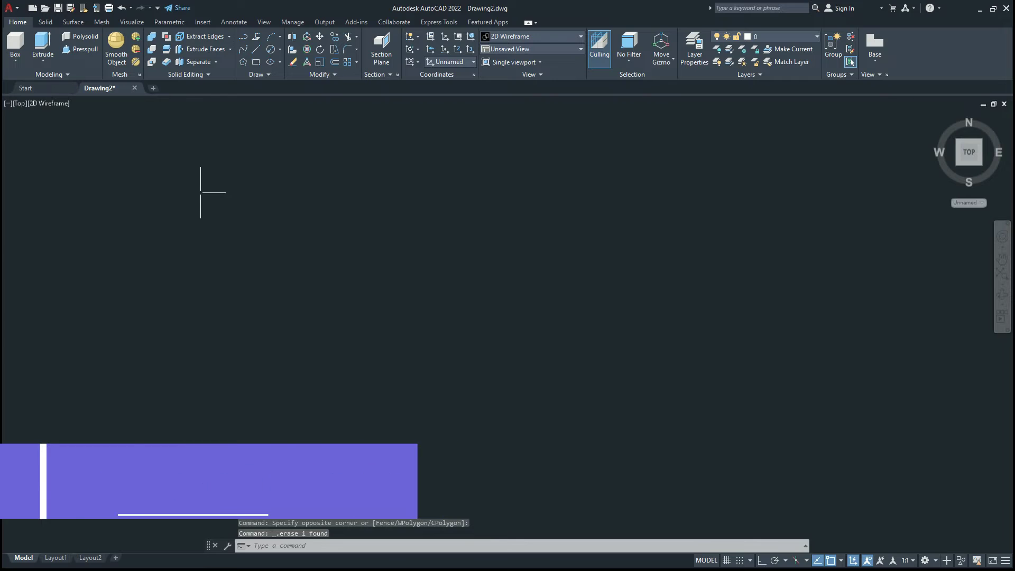
# Draw a 2-Point circle whose diameter spans the inner ends of the two horizontal lines
pyautogui.click(280, 48)
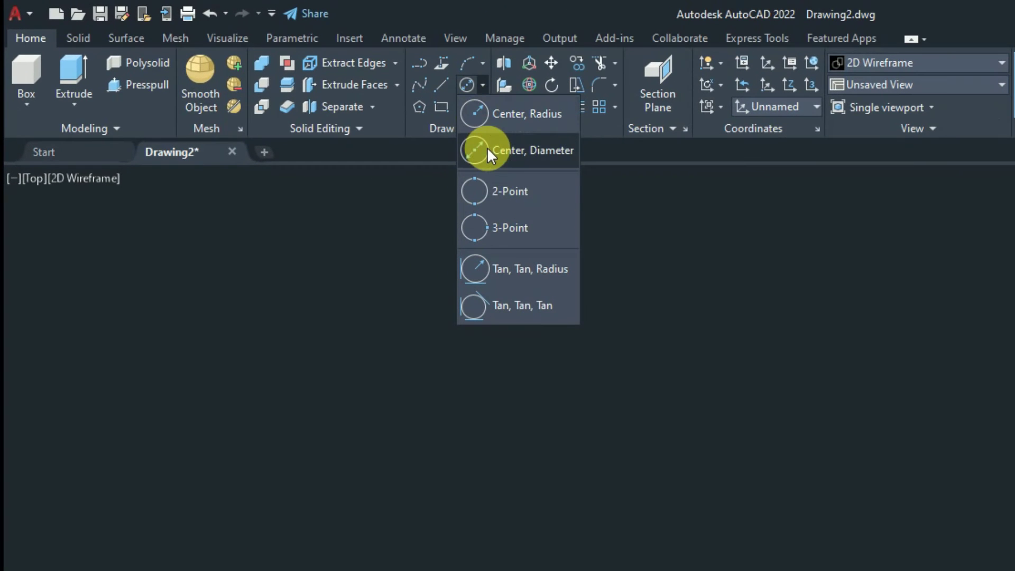
pyautogui.click(510, 189)
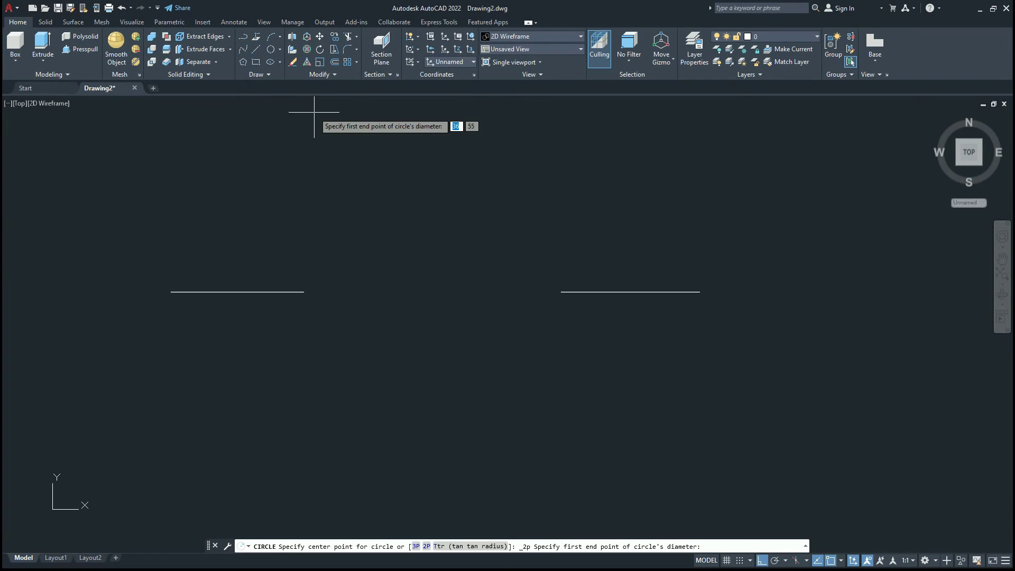
pyautogui.click(304, 292)
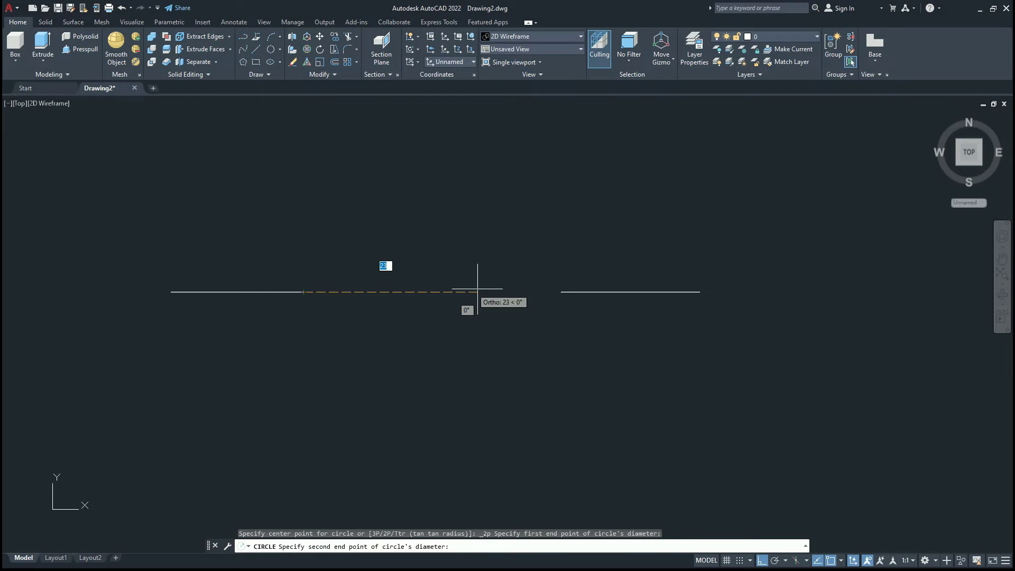
pyautogui.click(562, 291)
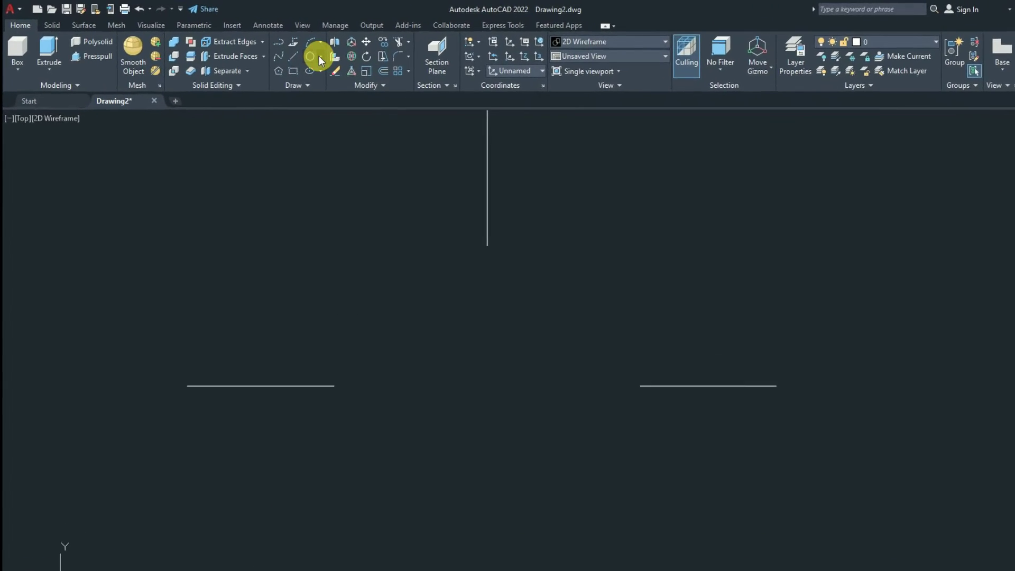
# Draw a 3-Point circle through the left line's end, the vertical line's end and the right line's end
pyautogui.click(280, 49)
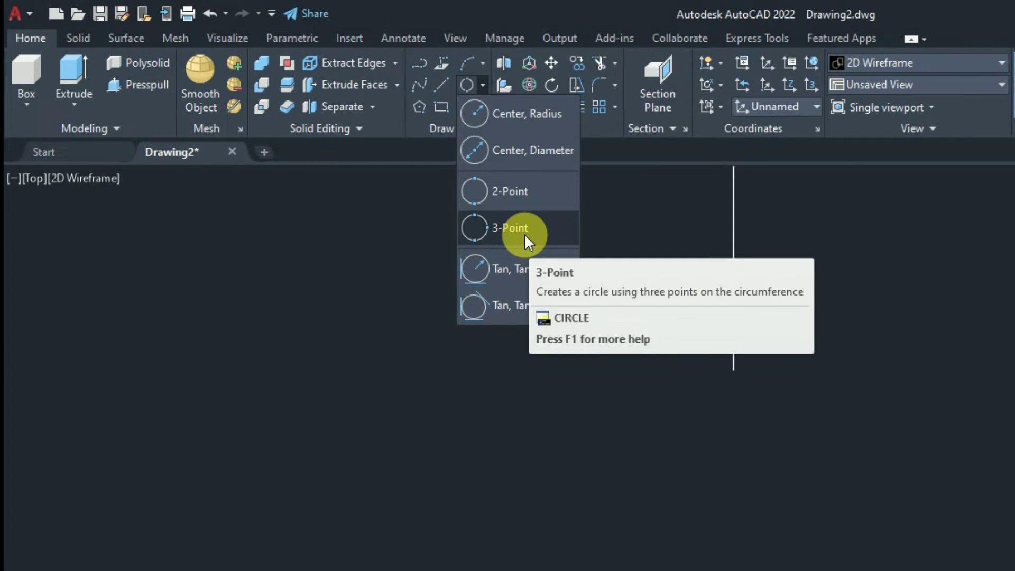
pyautogui.click(524, 234)
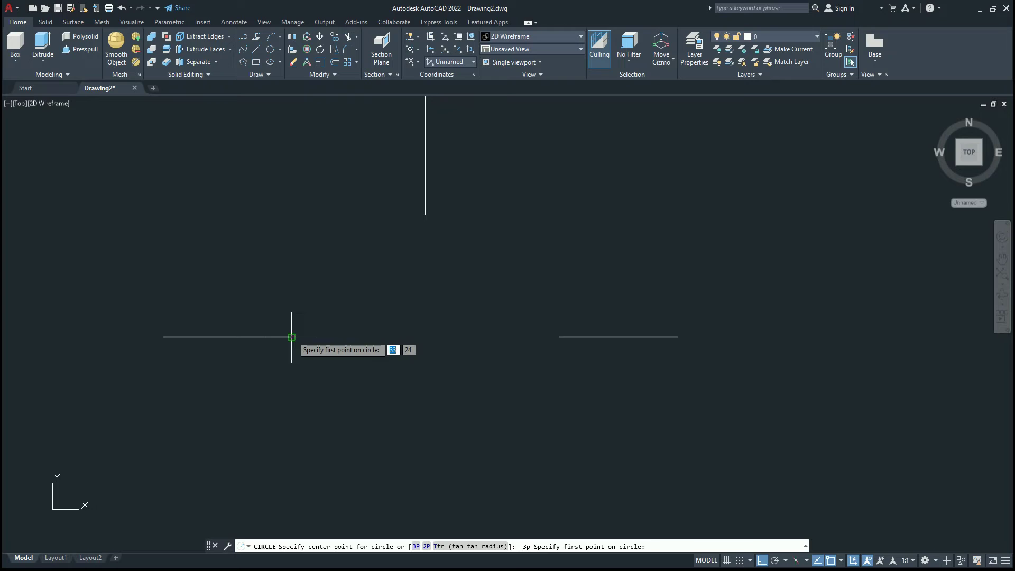
pyautogui.click(292, 337)
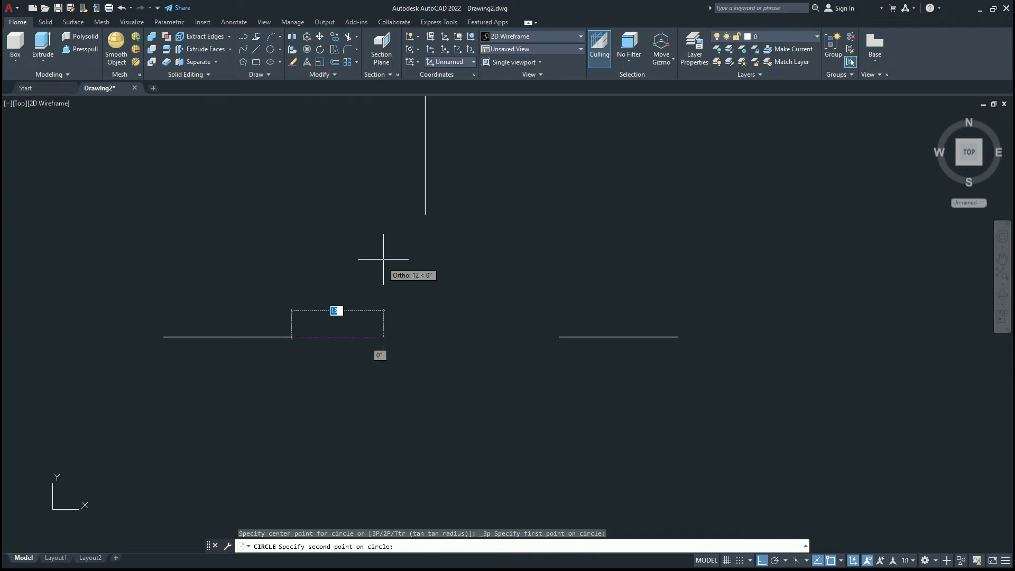
pyautogui.click(425, 214)
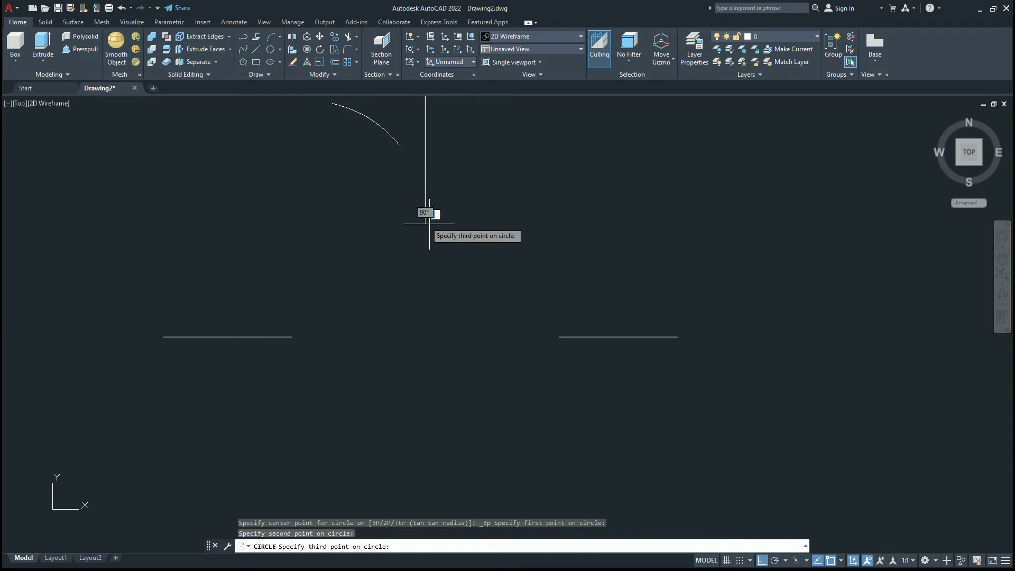
pyautogui.click(559, 337)
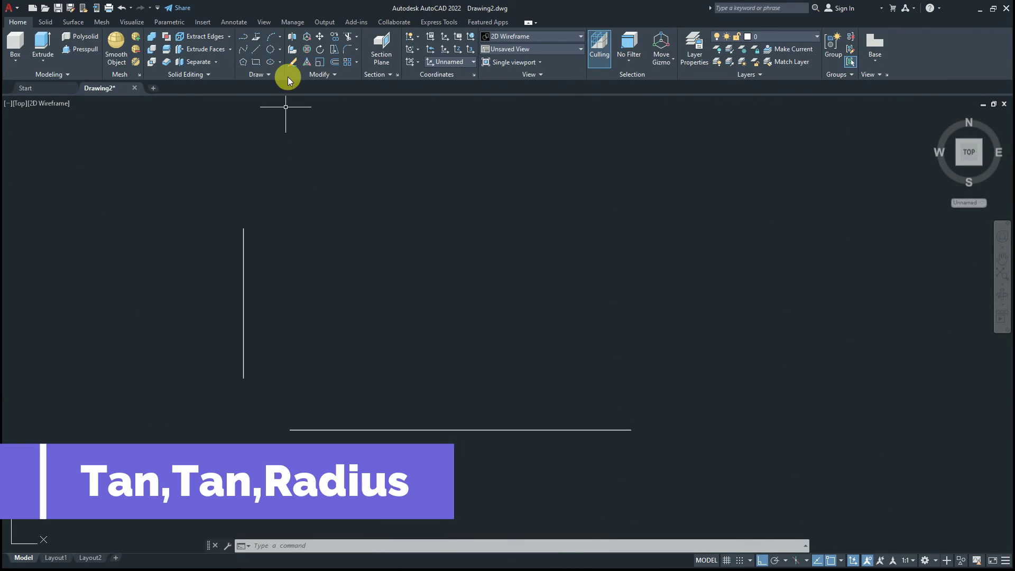
# Draw a Tan, Tan, Radius circle of radius 20 touching the vertical and horizontal lines
pyautogui.click(280, 51)
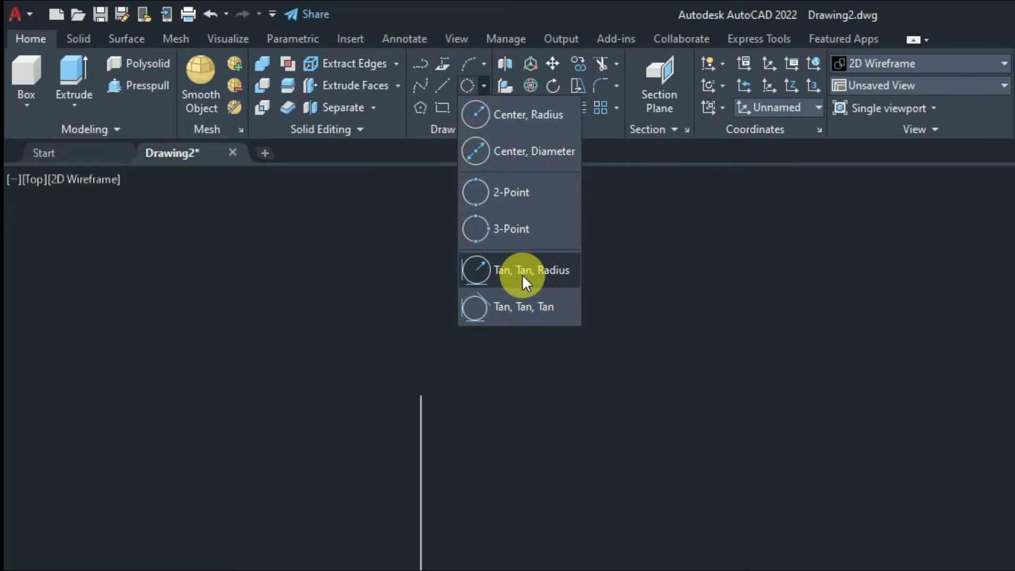
pyautogui.click(304, 157)
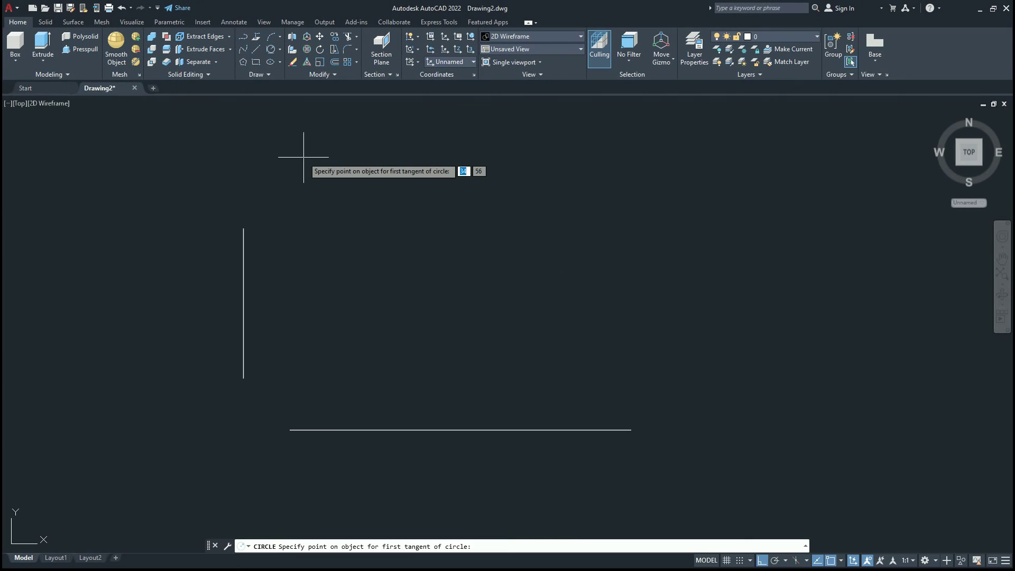
pyautogui.click(243, 290)
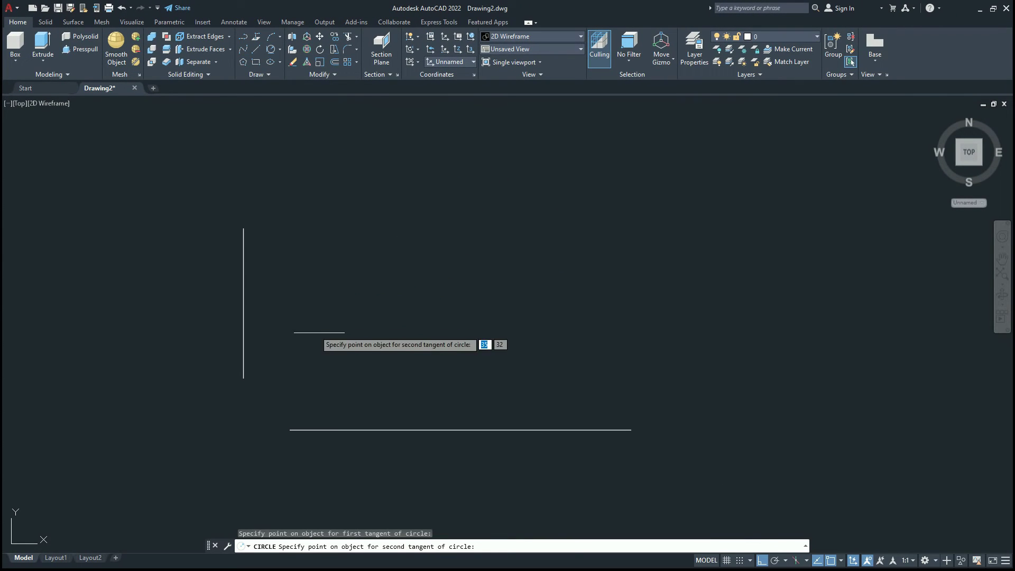
pyautogui.click(392, 429)
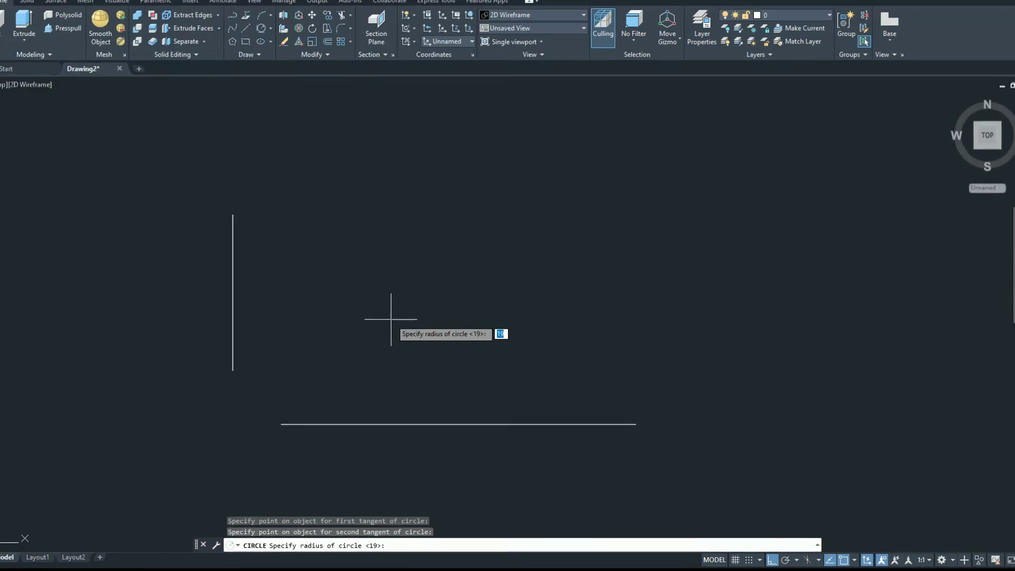
pyautogui.write('20')
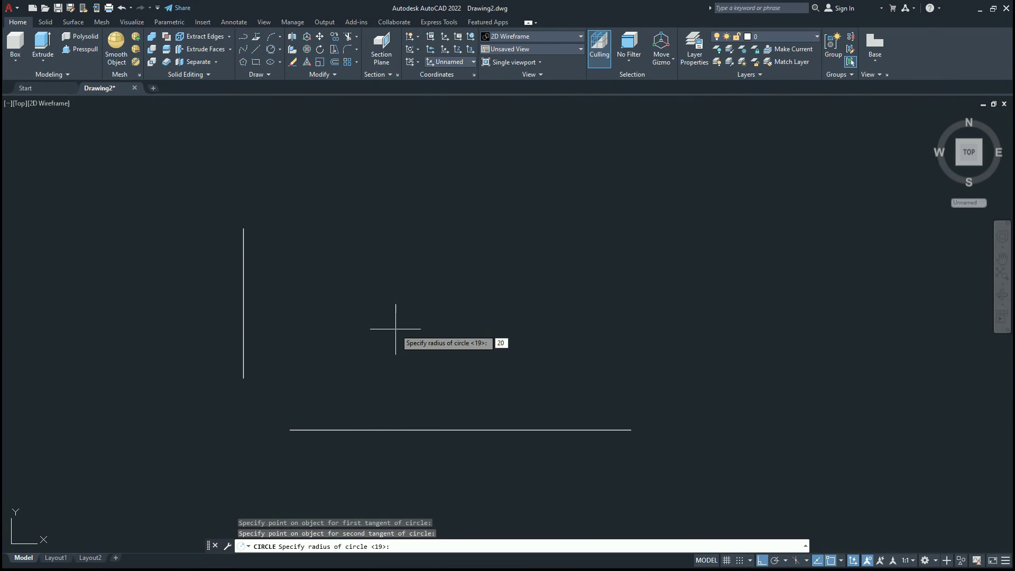
pyautogui.press('Return')
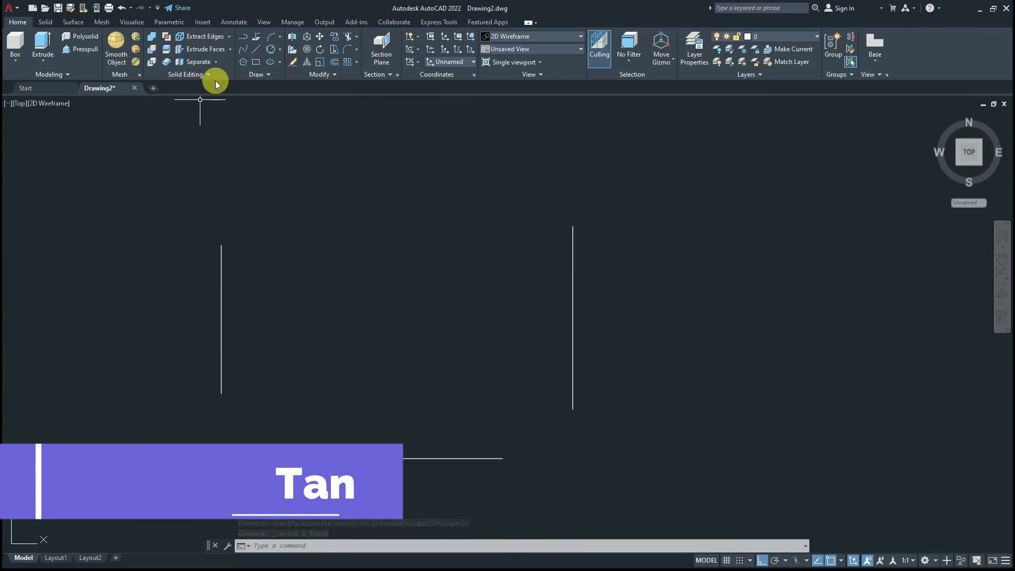
# Draw a Tan, Tan, Tan circle touching the left, bottom and right lines
pyautogui.click(280, 52)
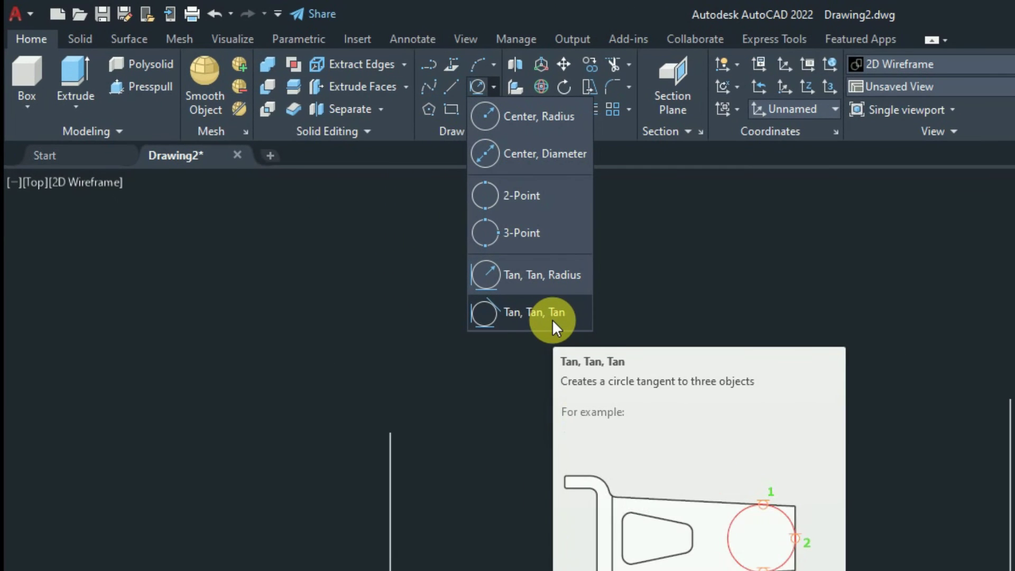
pyautogui.click(551, 320)
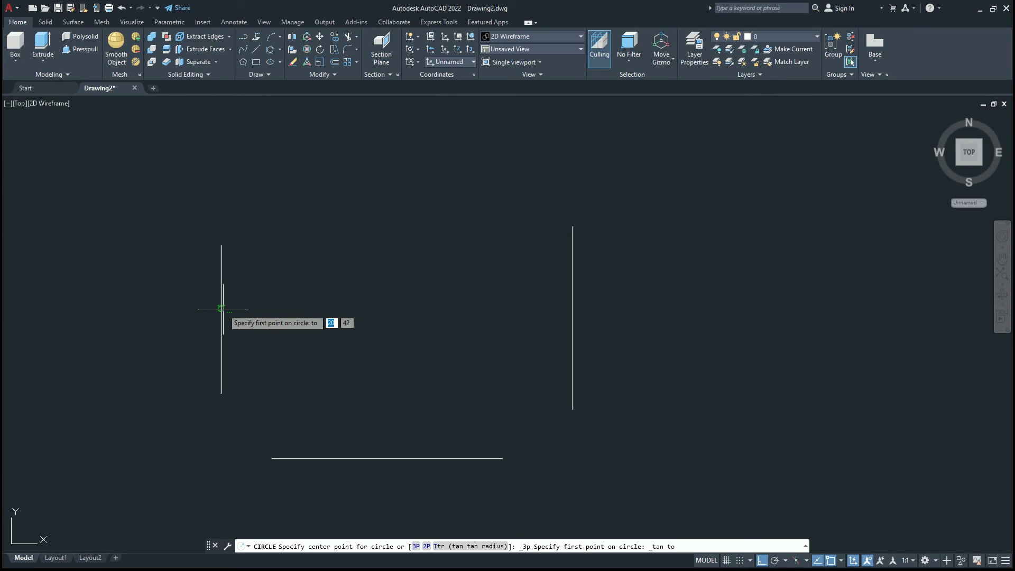
pyautogui.click(221, 308)
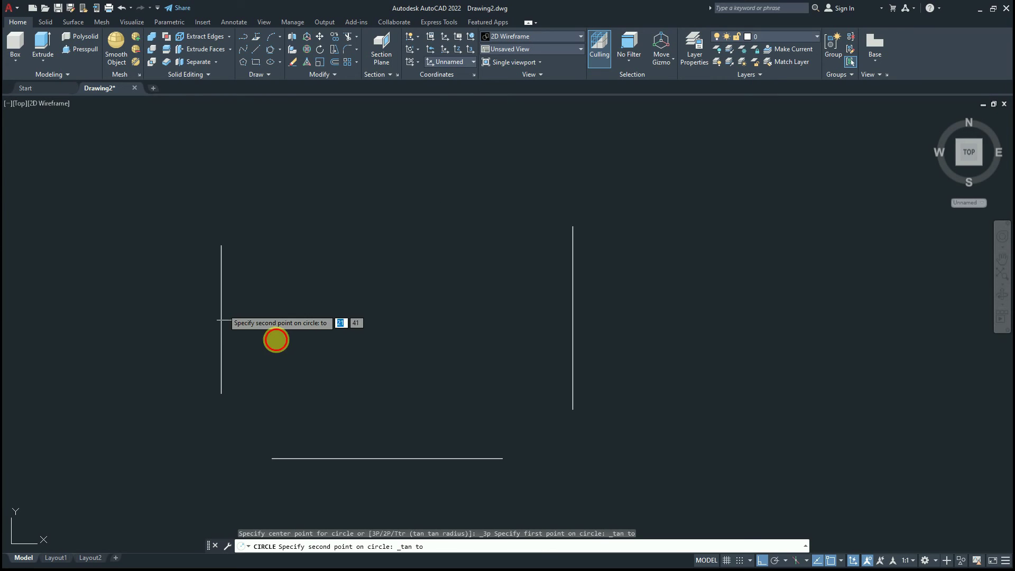
pyautogui.click(377, 456)
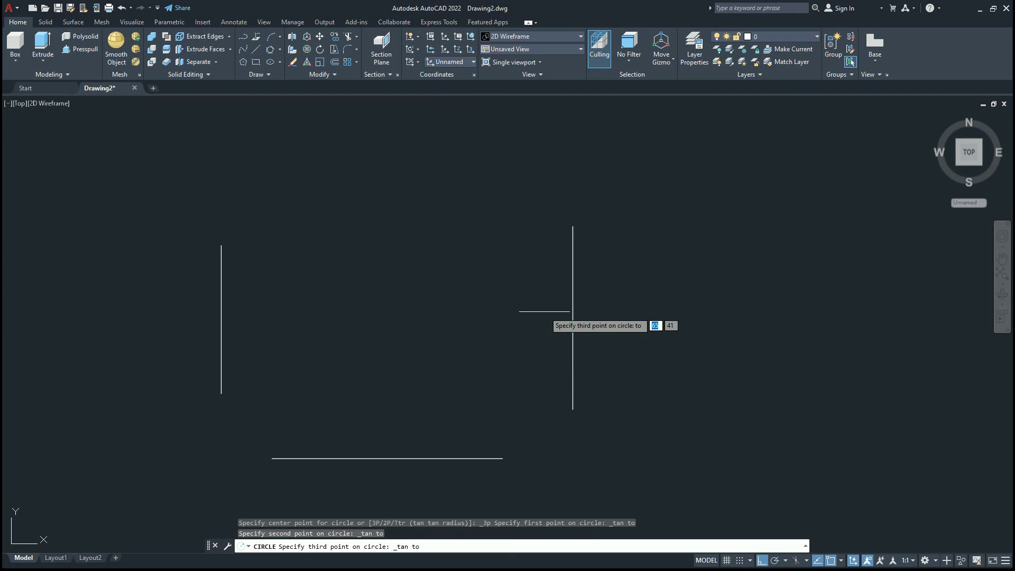
pyautogui.click(573, 303)
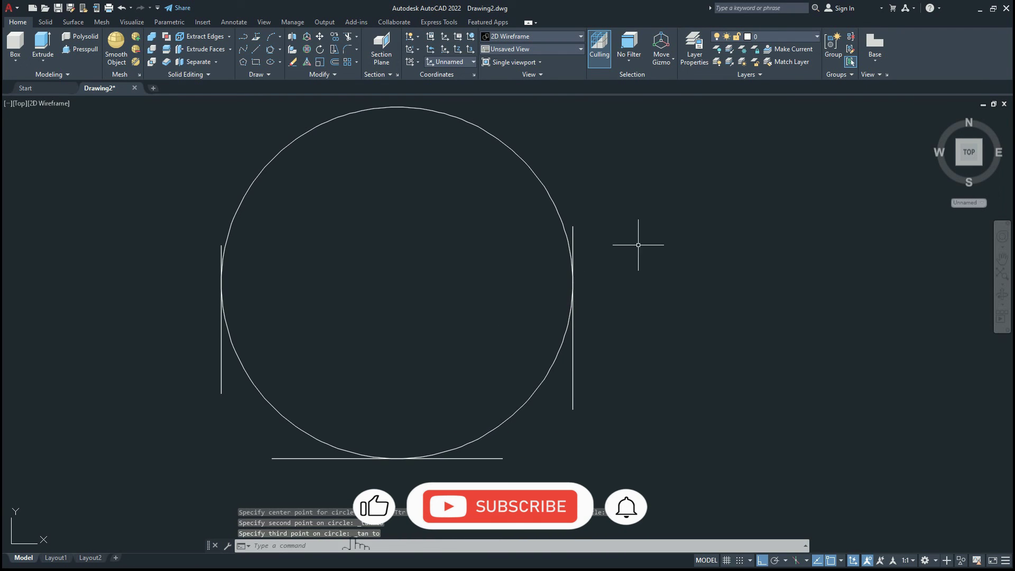